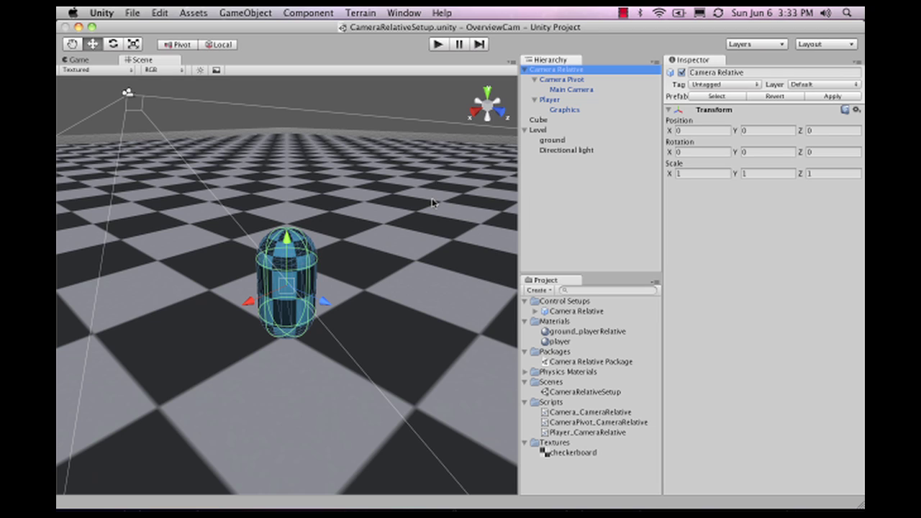
- Deselect Camera Relative and enter Play mode to view the capsule on the checkerboard ground
scroll(431, 203, down, 2)
scroll(432, 202, up, 2)
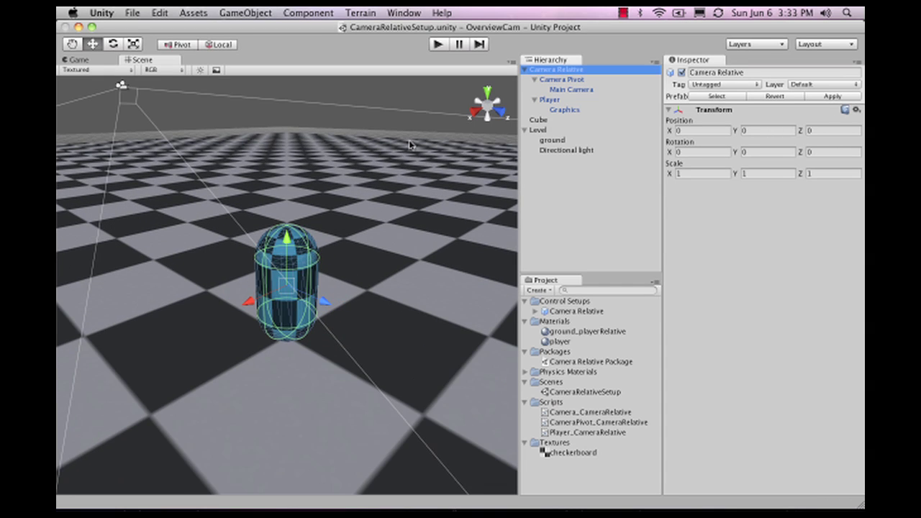
click(405, 135)
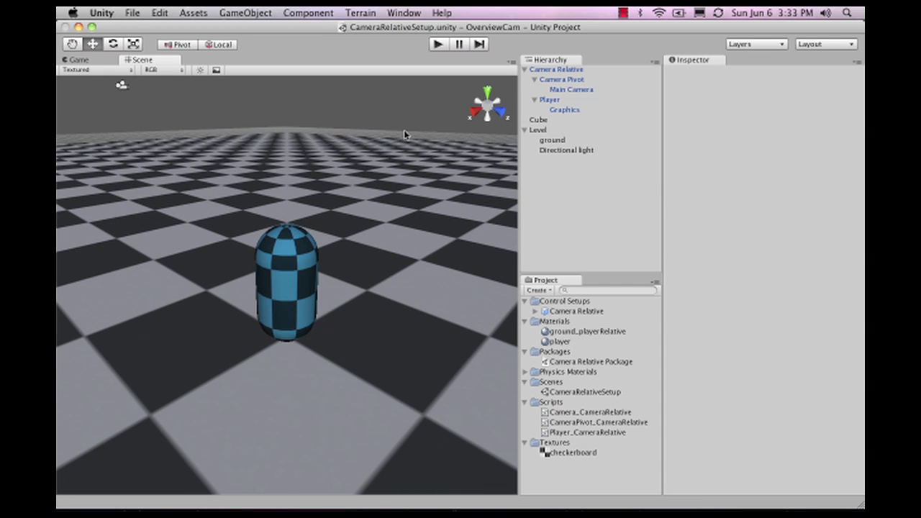
click(438, 45)
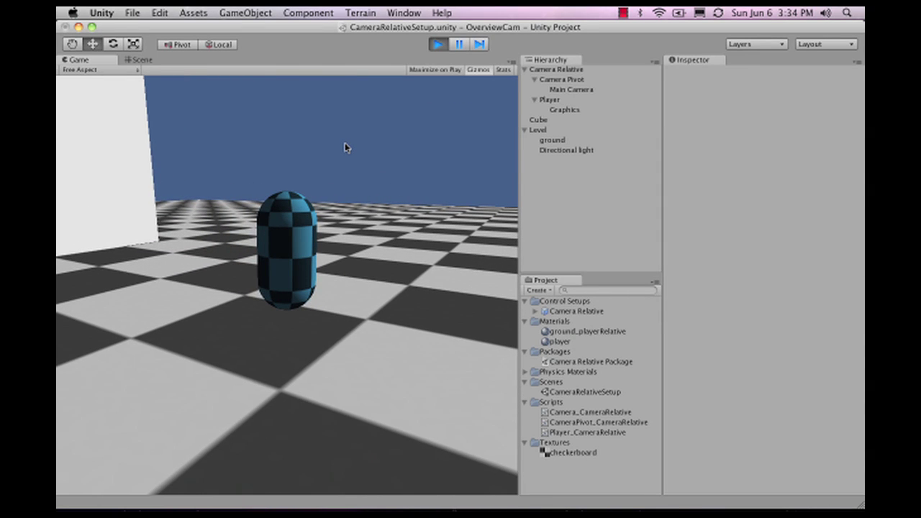
- Select the Camera Pivot under Camera Relative and confirm its target is Player
click(559, 70)
click(561, 80)
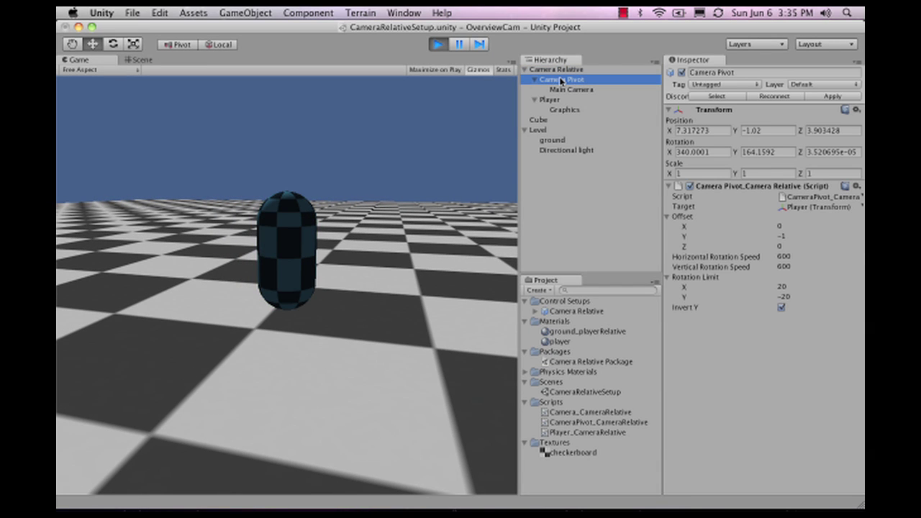
click(343, 210)
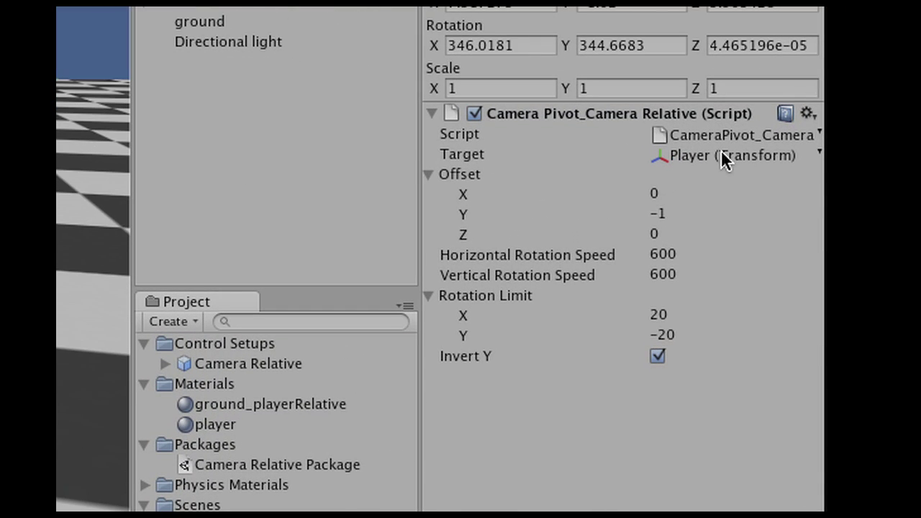
click(721, 153)
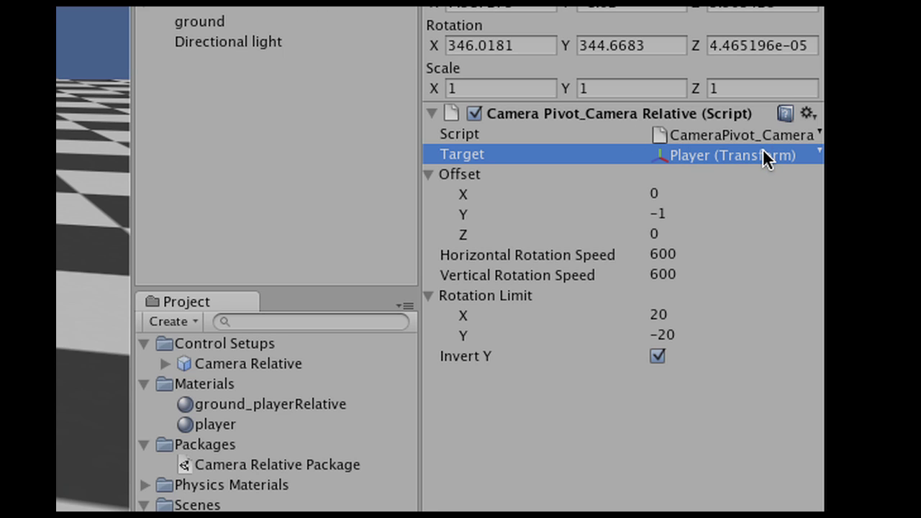
- Review the pivot's Offset Y of −1, rotation speeds of 600 and rotation limits of 20 and −20
click(710, 190)
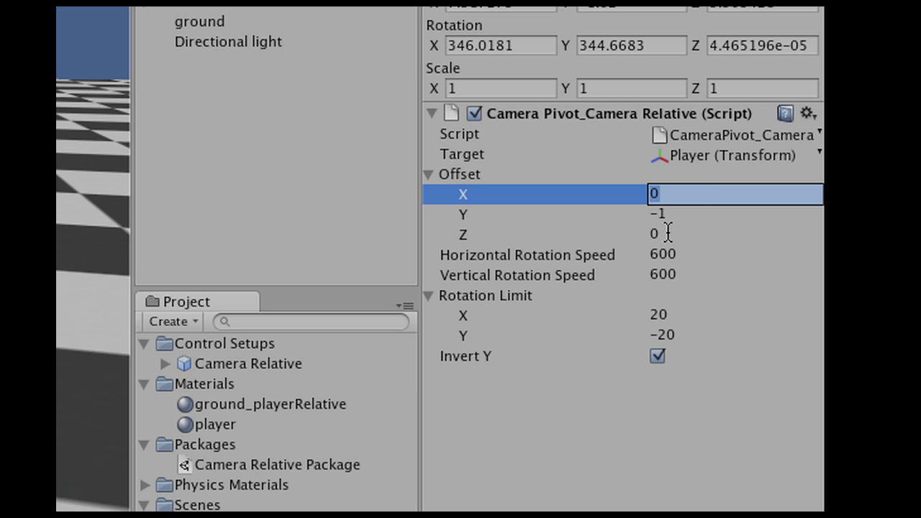
click(703, 208)
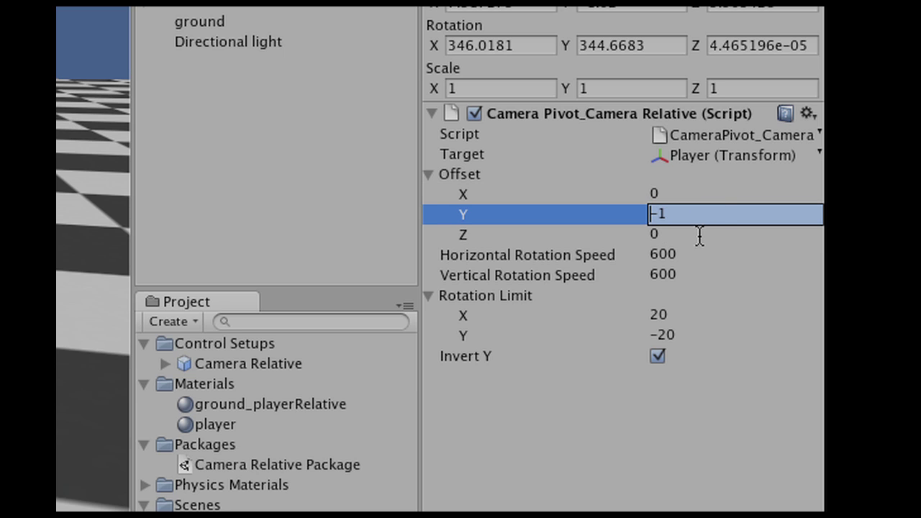
click(695, 257)
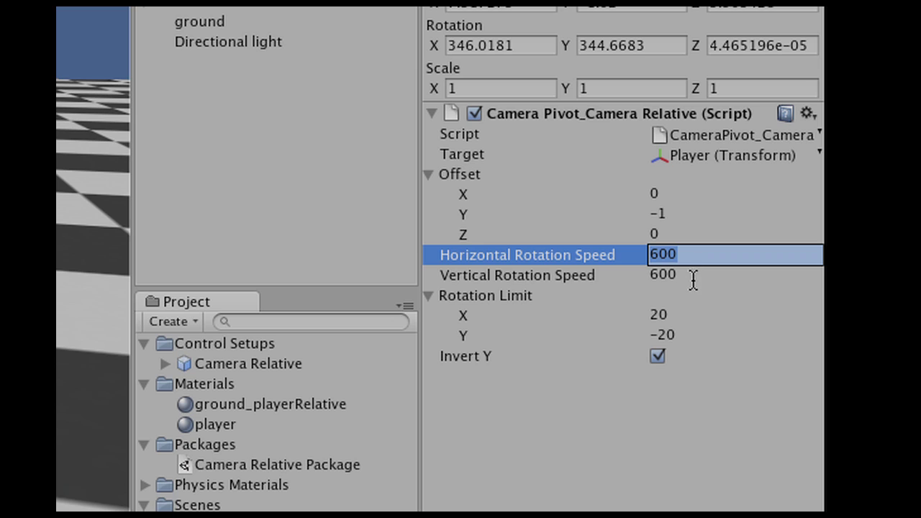
click(694, 279)
click(699, 257)
click(697, 275)
click(695, 319)
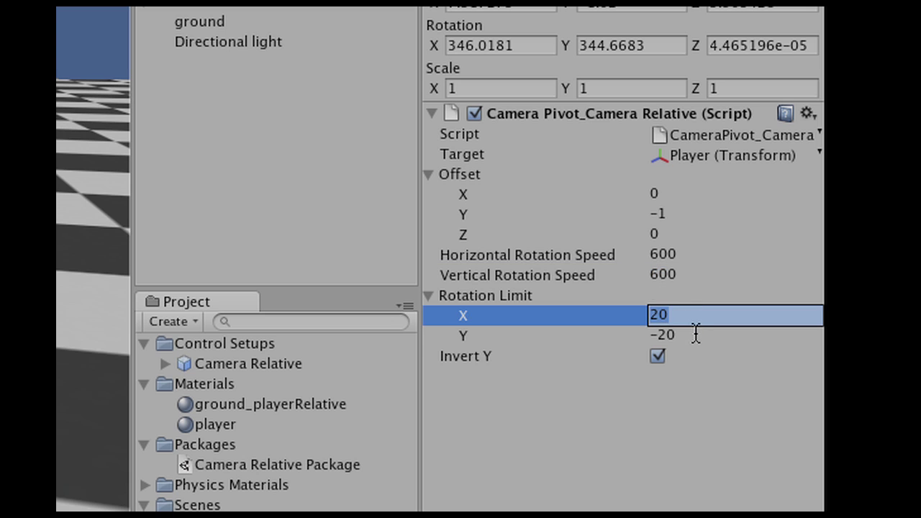
click(696, 334)
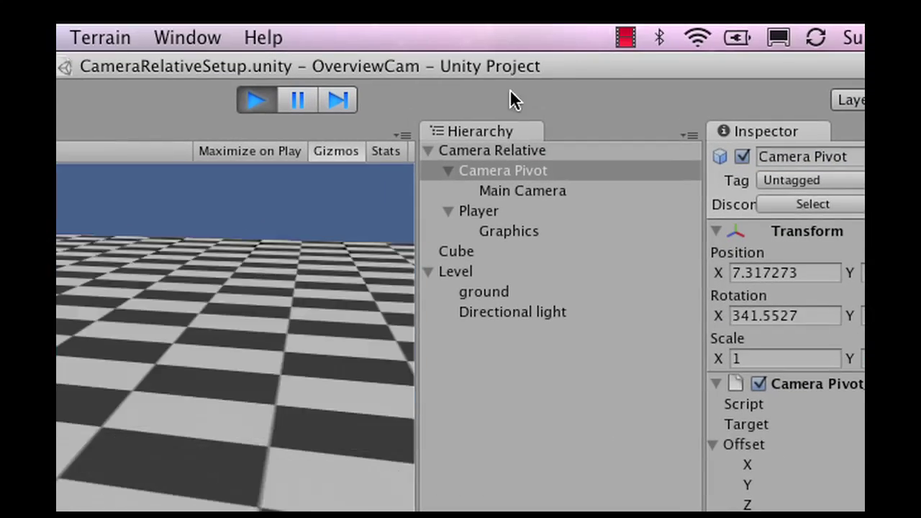
- Select the Main Camera and adjust its Camera Relative script's Height value
click(538, 189)
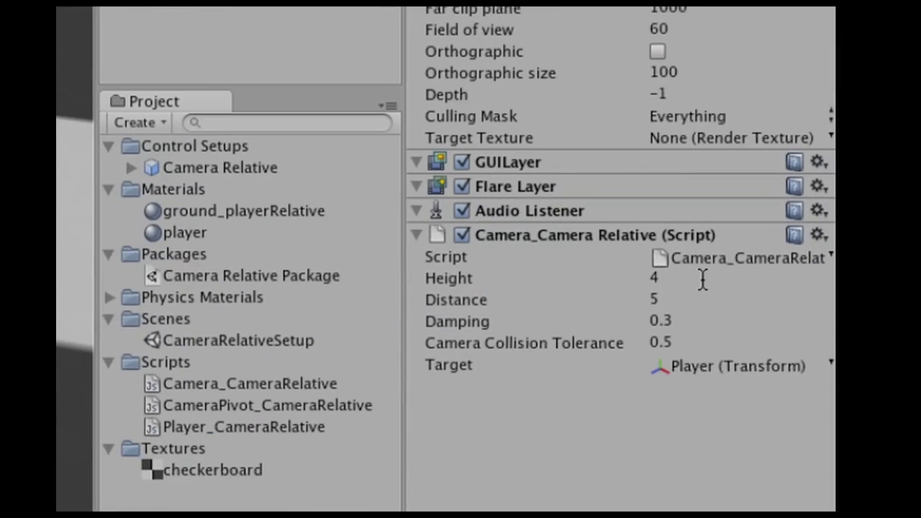
click(699, 278)
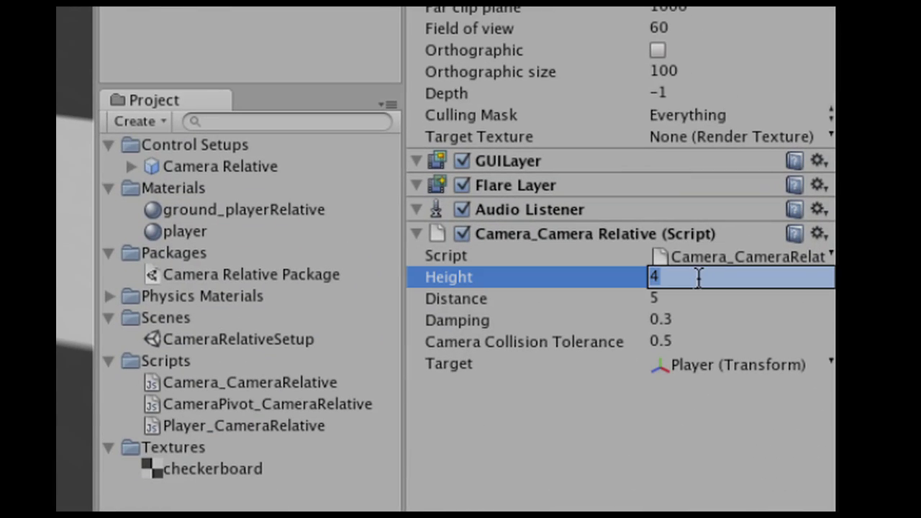
drag(461, 284, 624, 325)
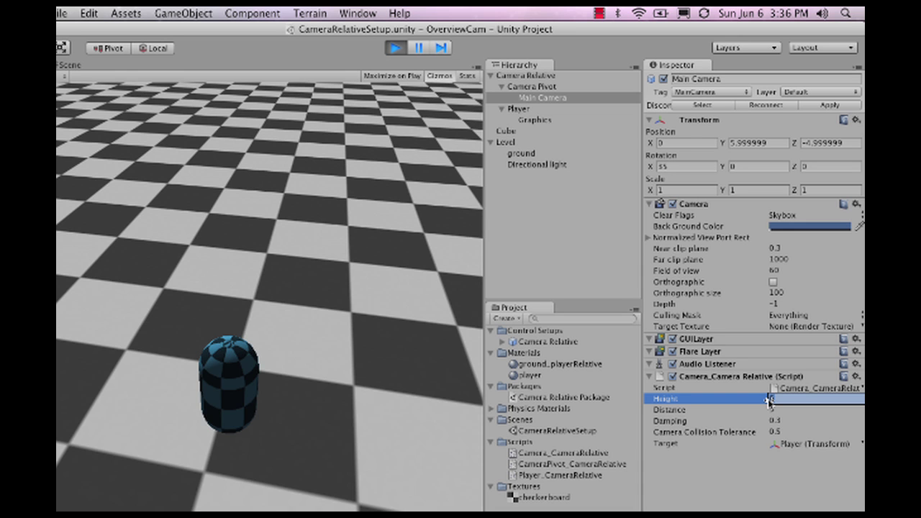
text(3)
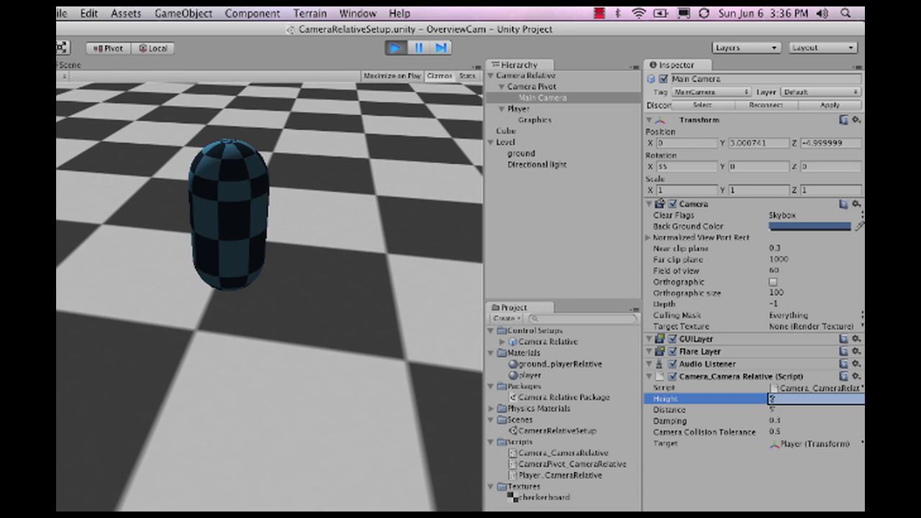
text(4)
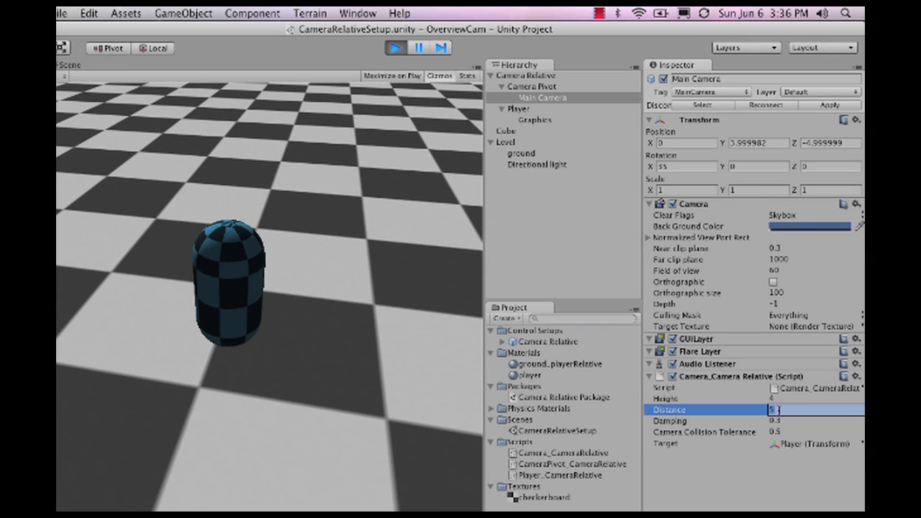
text(10)
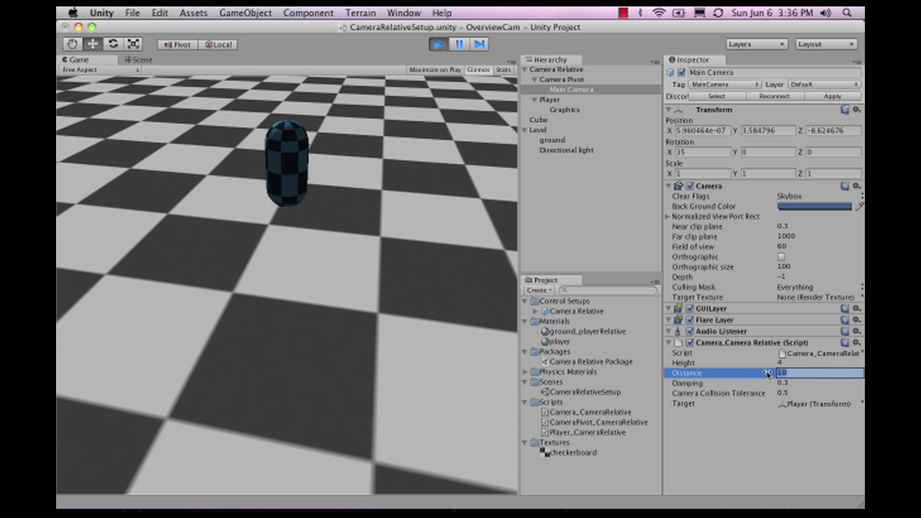
text(5)
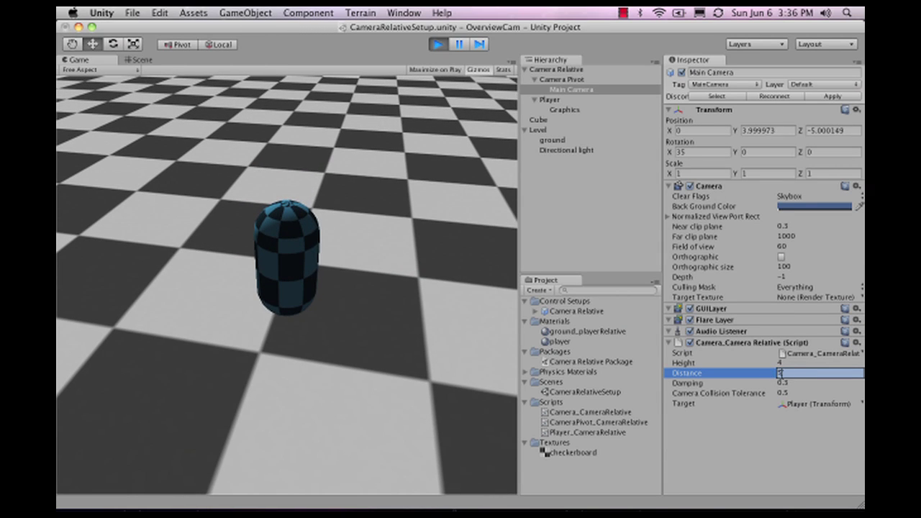
- Set the camera Distance to 5 and confirm Damping 0.3 and Camera Collision Tolerance 0.5
drag(775, 375, 742, 375)
text(1)
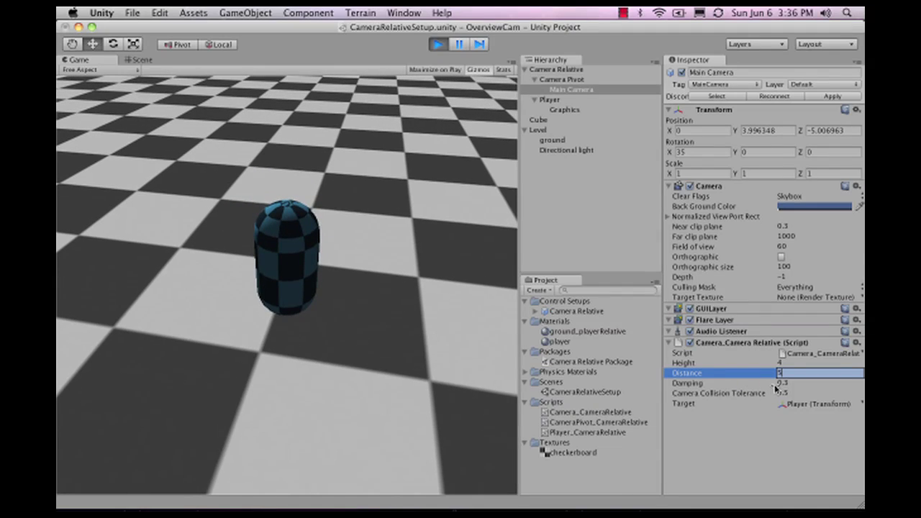
click(791, 384)
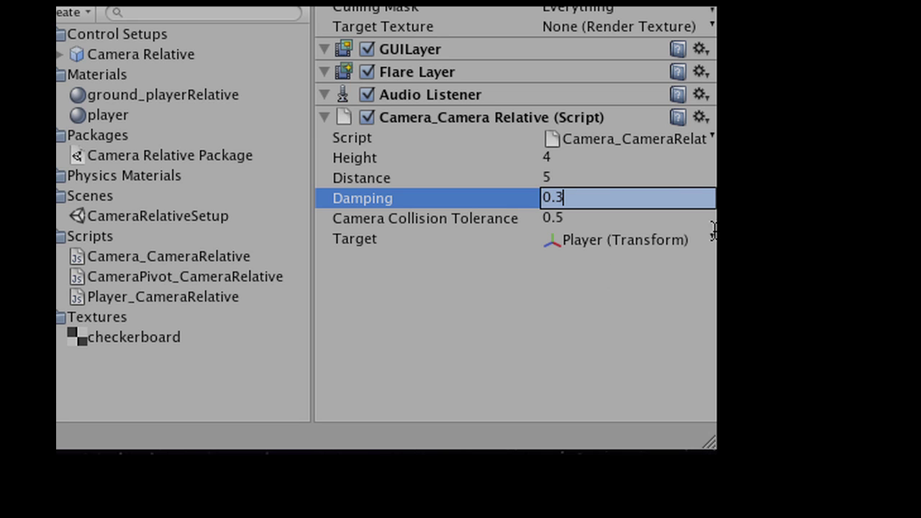
click(595, 220)
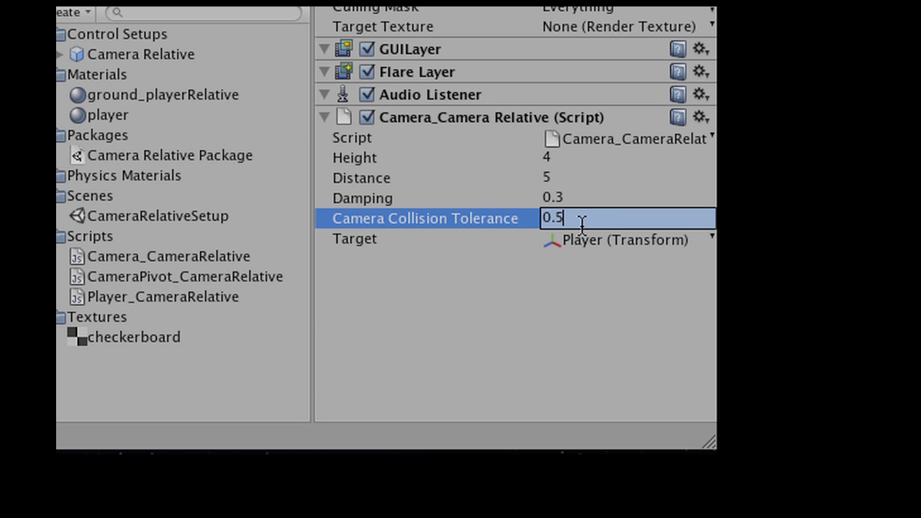
click(618, 239)
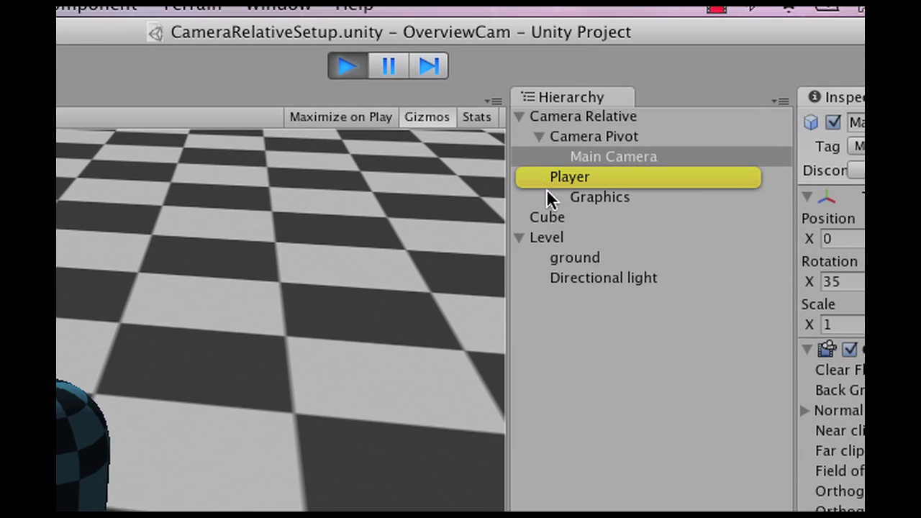
- Select the Player and review Ground Speed 20, Air Speed 5 and Jump Speed 290
click(554, 179)
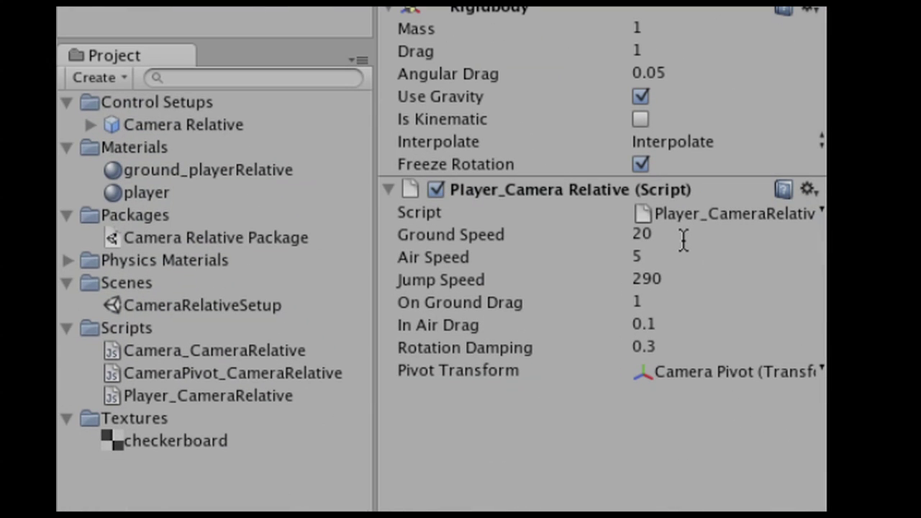
click(680, 240)
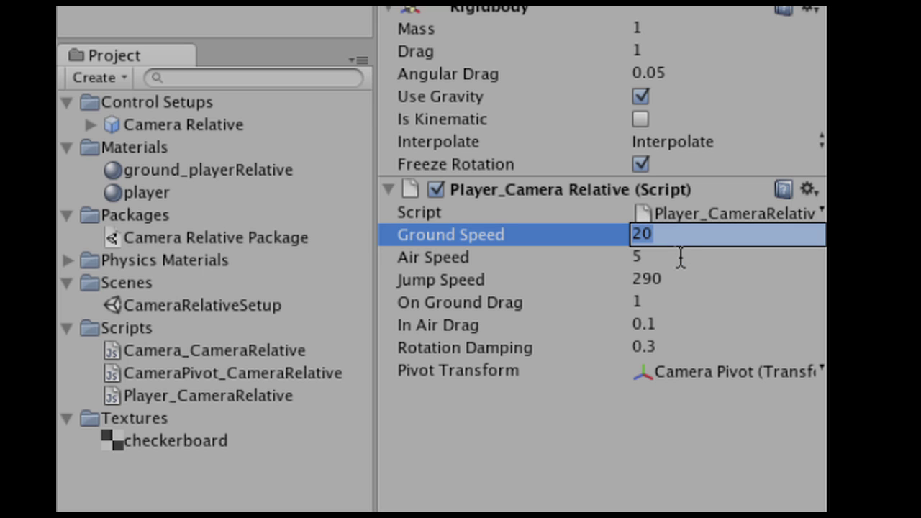
click(680, 256)
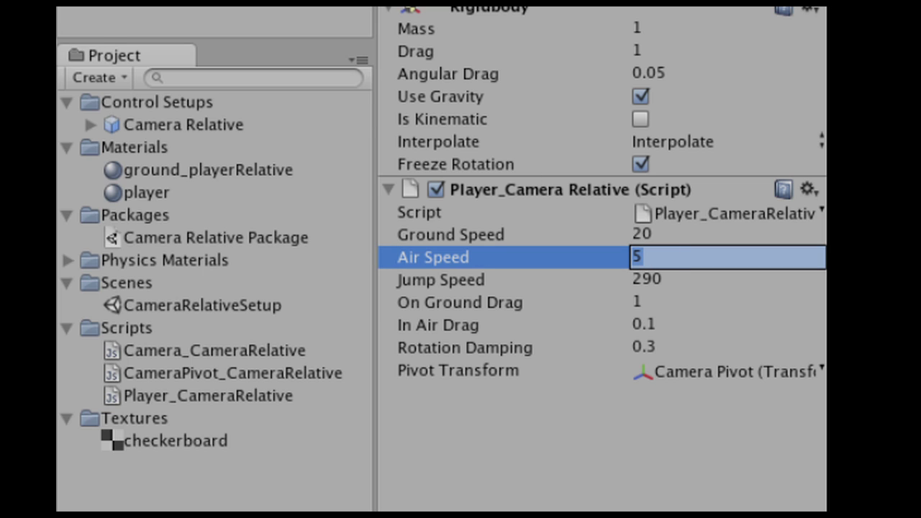
key(Return)
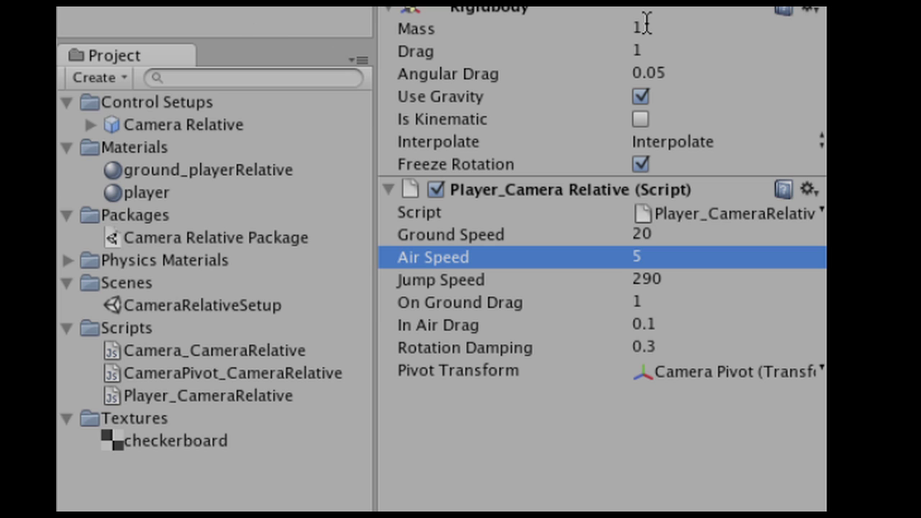
click(684, 281)
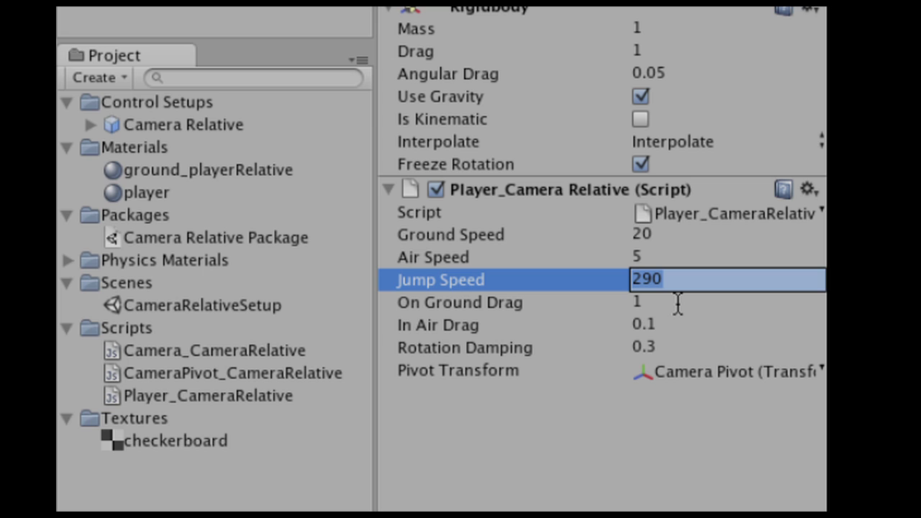
- Review the On Ground Drag, In Air Drag, Rotation Damping 0.3 and Camera Pivot transform fields
click(677, 303)
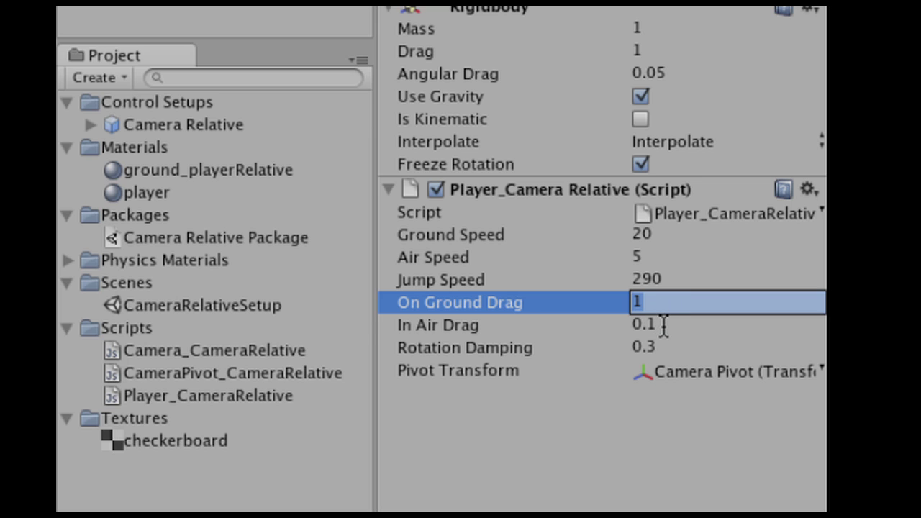
click(662, 325)
drag(663, 324, 629, 325)
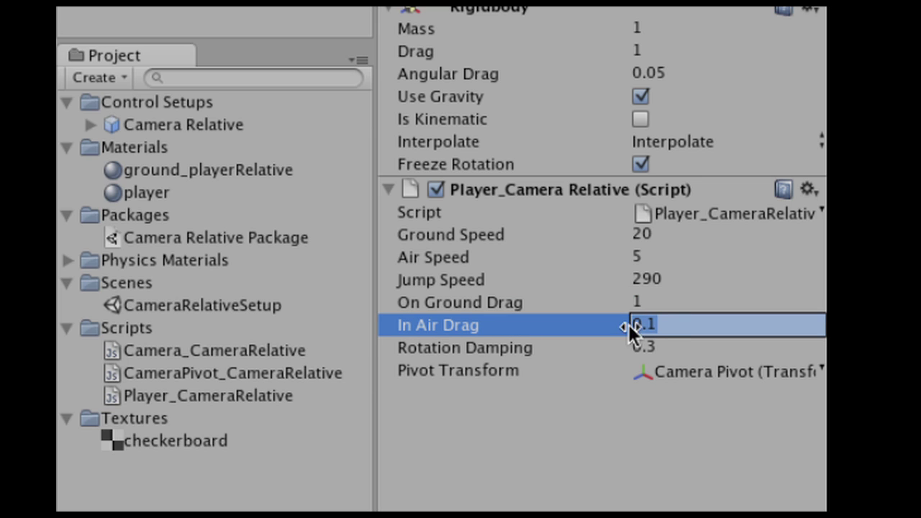
click(672, 348)
click(672, 348)
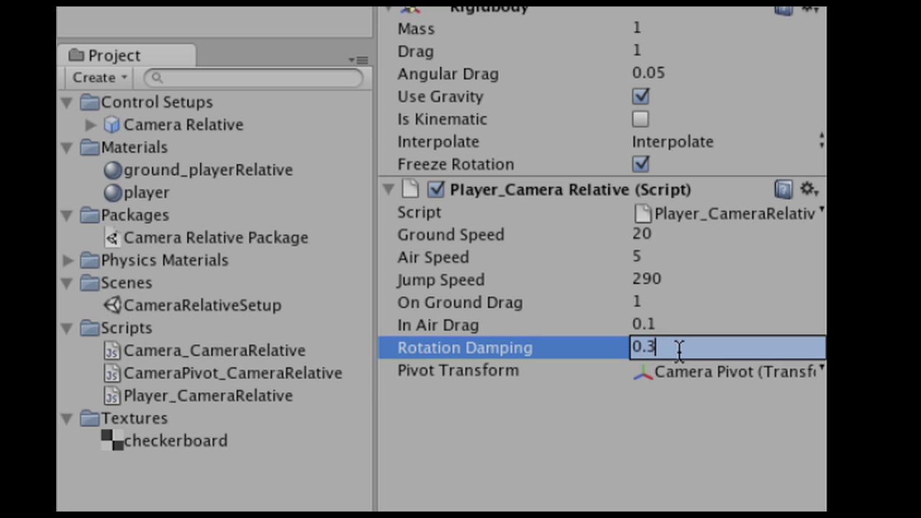
click(674, 373)
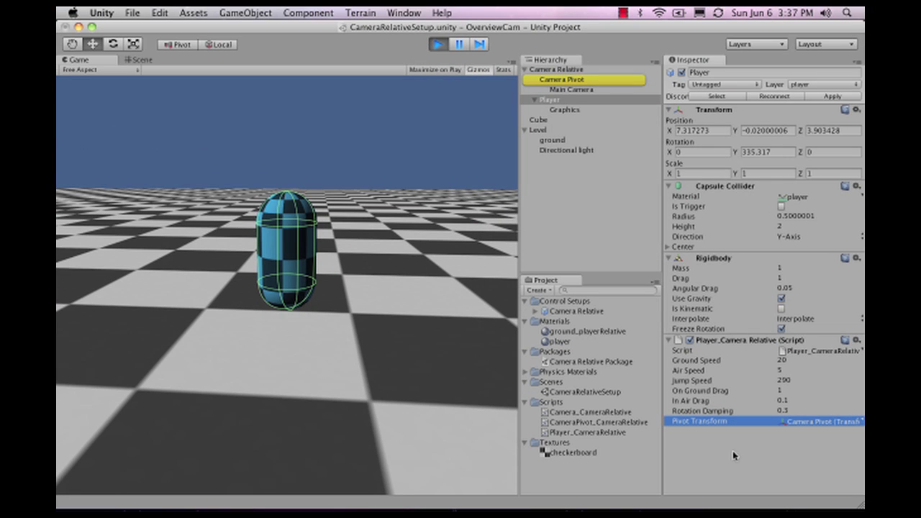
- Select the Player's Graphics child, then collapse the Player, Camera Pivot and Camera Relative foldouts
click(557, 110)
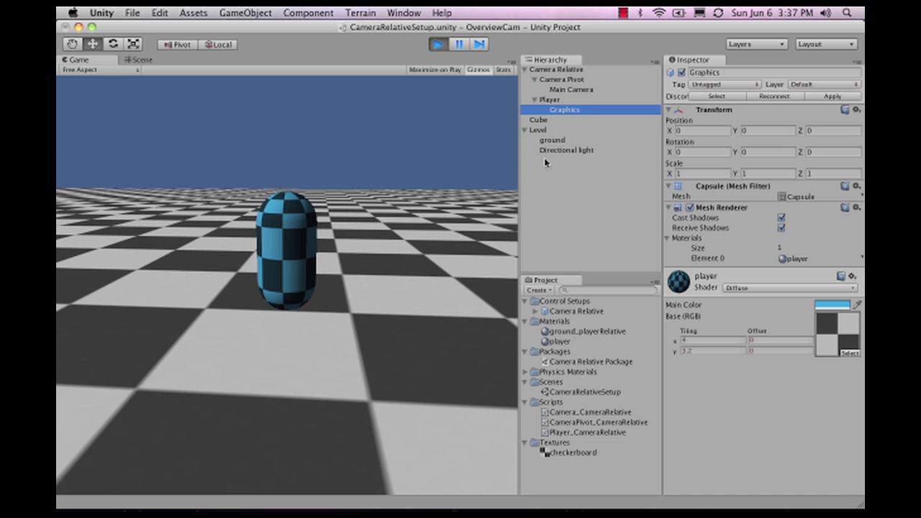
click(535, 99)
click(534, 80)
click(524, 69)
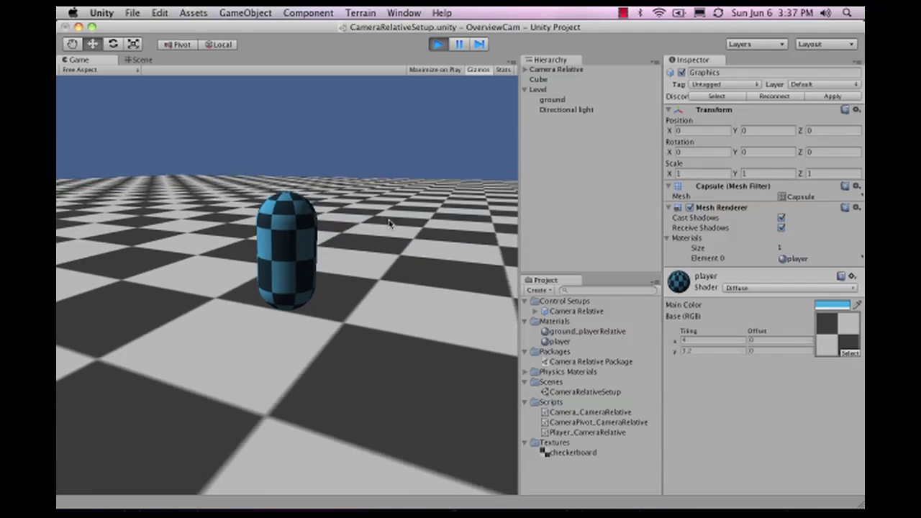